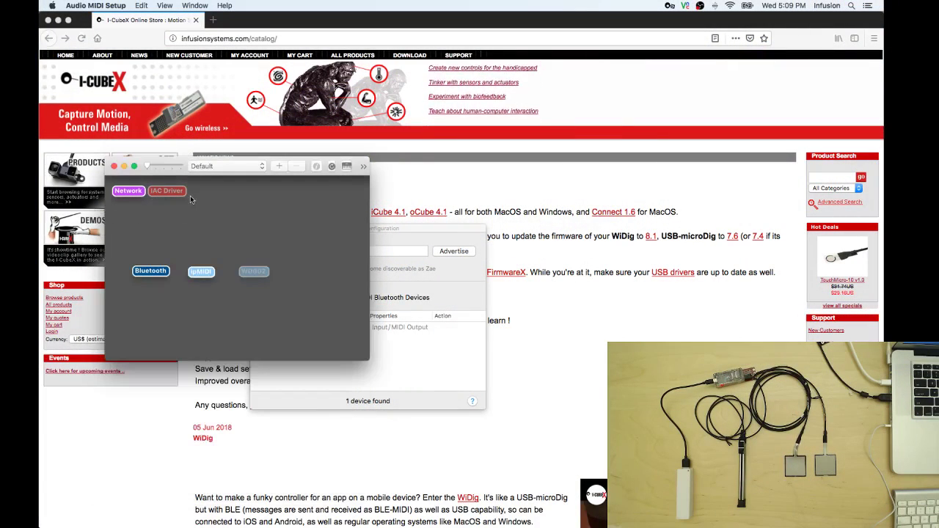
Step: Connect the WD002 device over Bluetooth MIDI in Audio MIDI Setup, then switch to EditorX
double_click(151, 270)
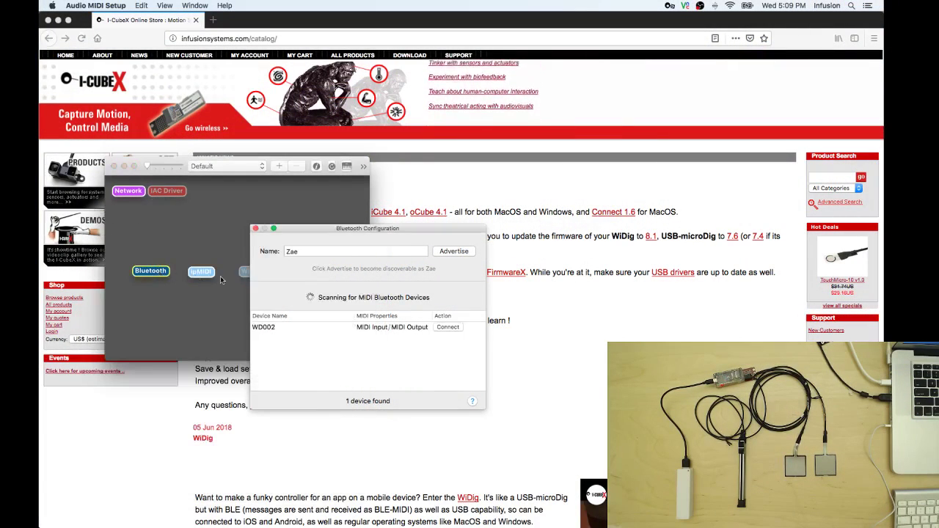
click(447, 328)
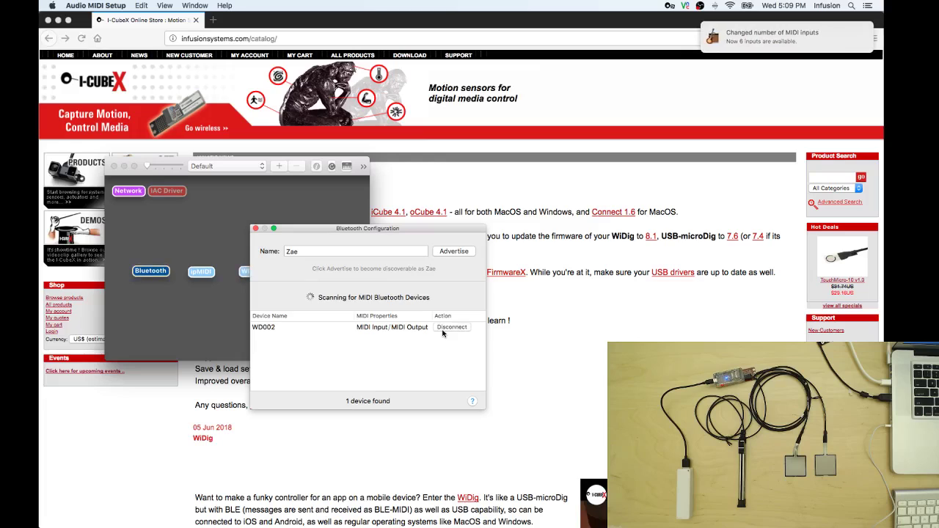
key(super+Tab)
key(super+Tab)
key(super+Tab)
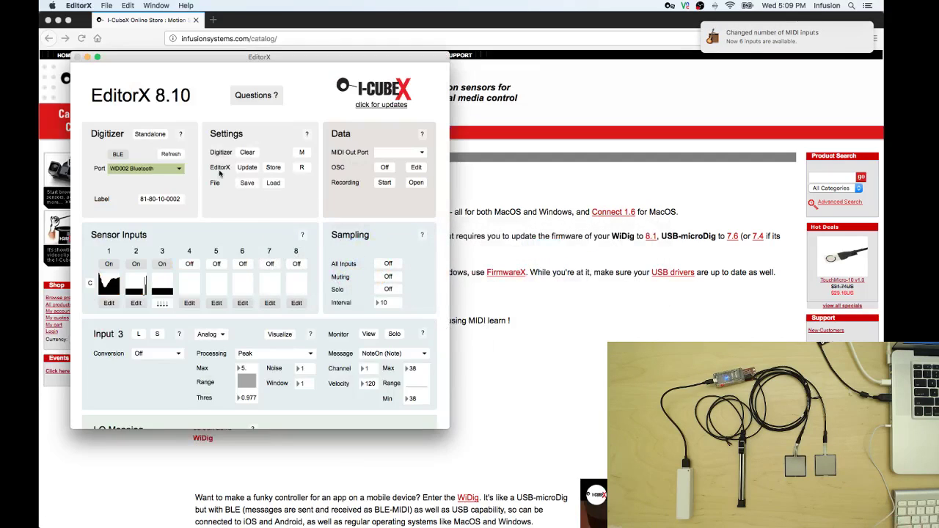
Step: Select WD002 Bluetooth as the digitizer port and clear the digitizer to its default settings
click(179, 169)
click(164, 184)
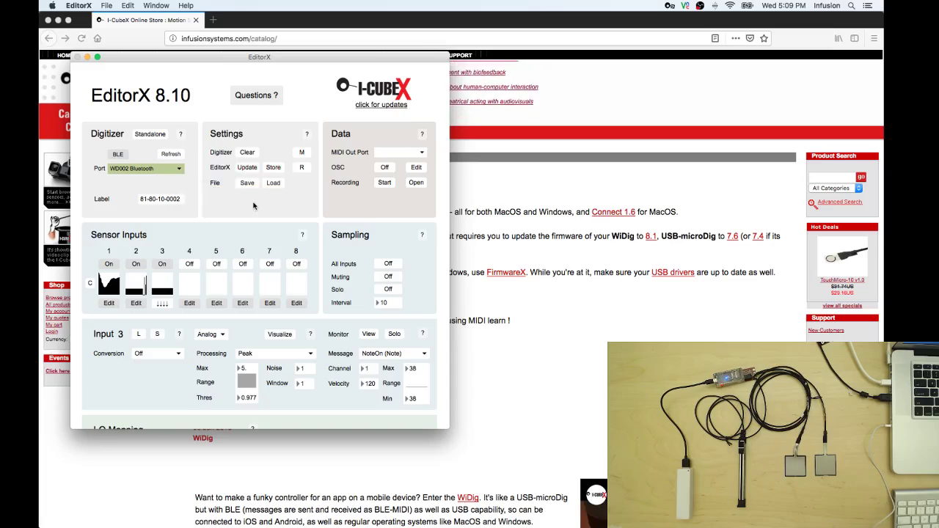
click(248, 154)
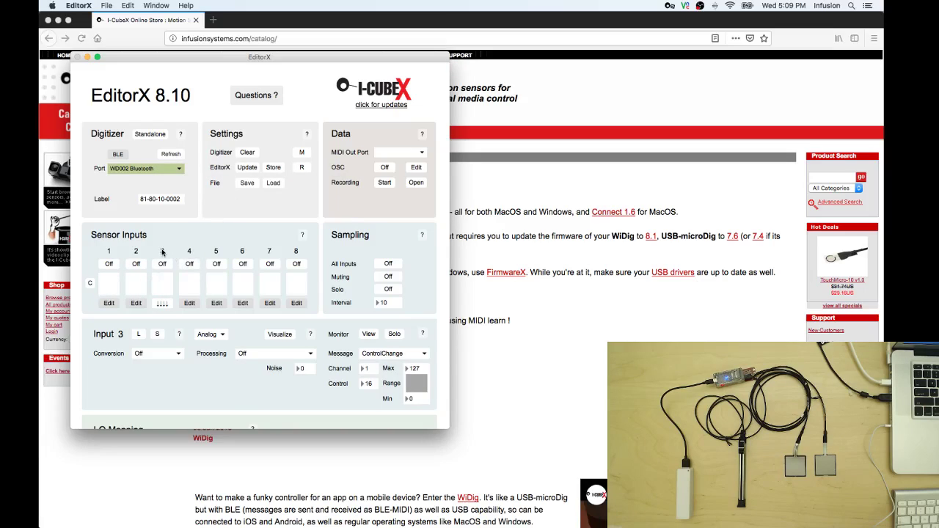
Step: Turn on sensor input 1 as Analog with Continuous processing and a noise value of 1
click(109, 265)
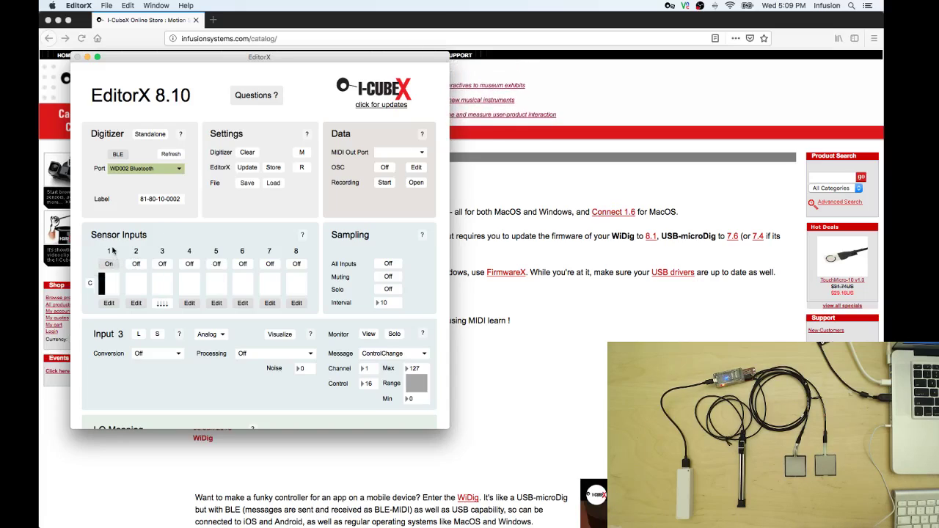
click(109, 304)
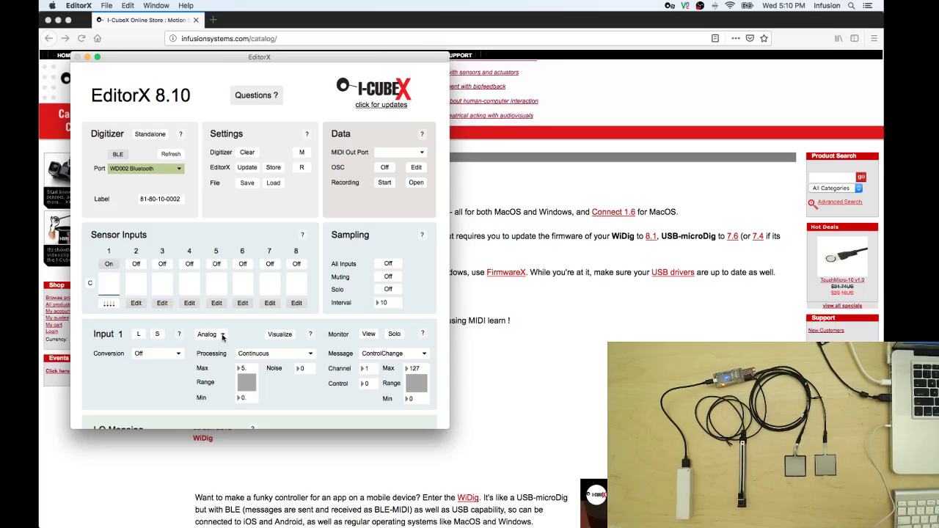
click(223, 336)
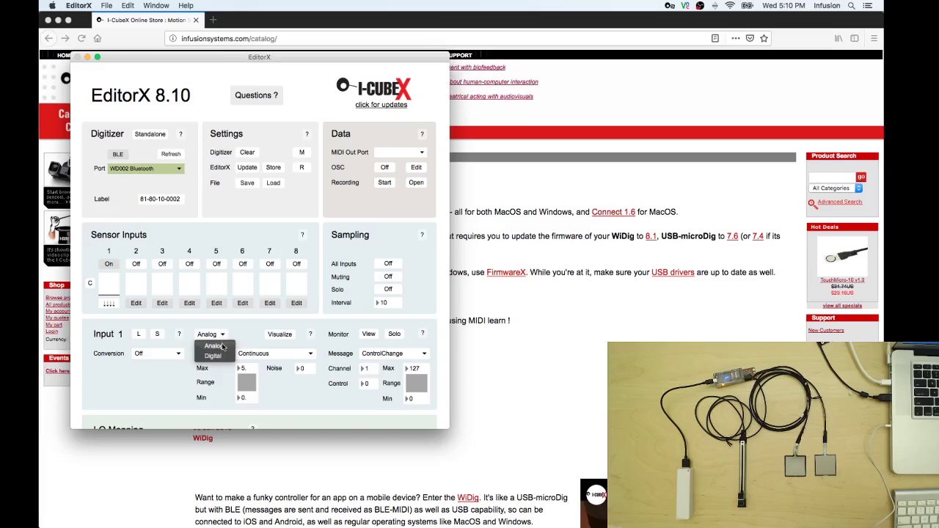
click(225, 347)
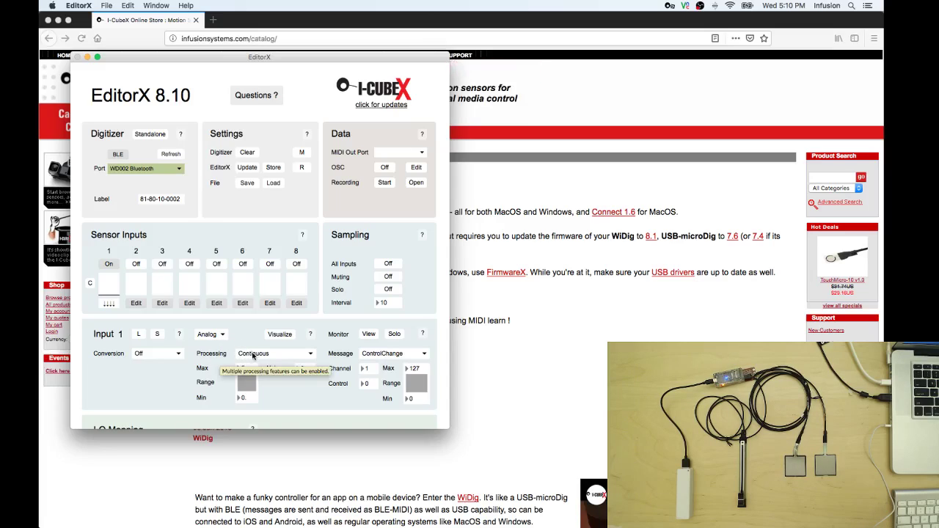
click(267, 355)
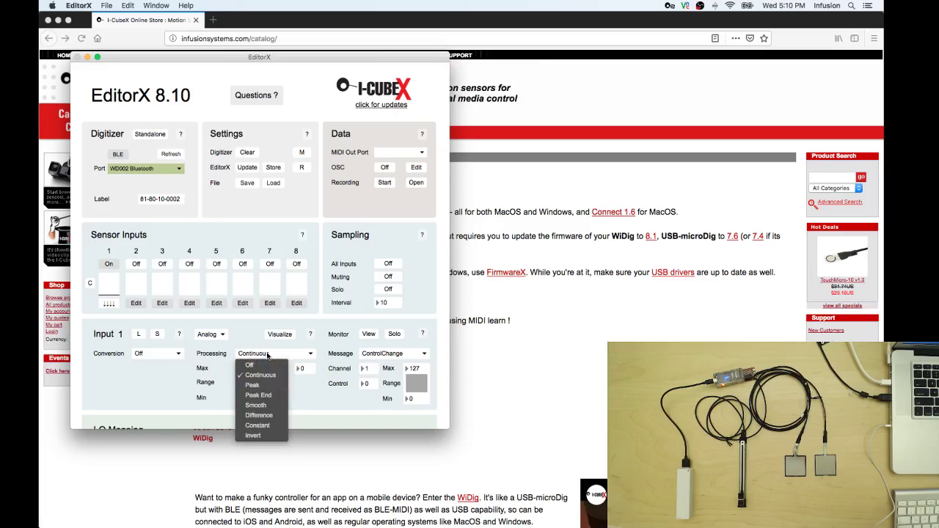
click(303, 397)
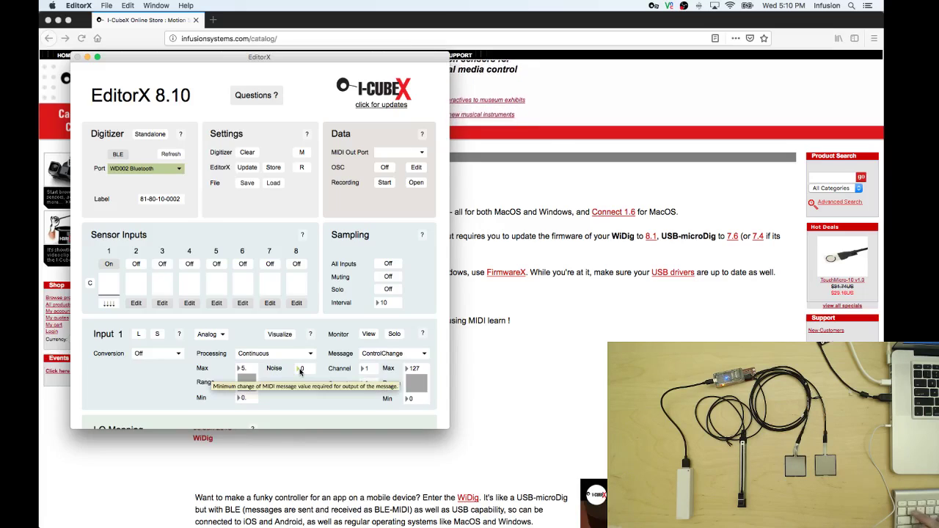
click(300, 369)
text(1)
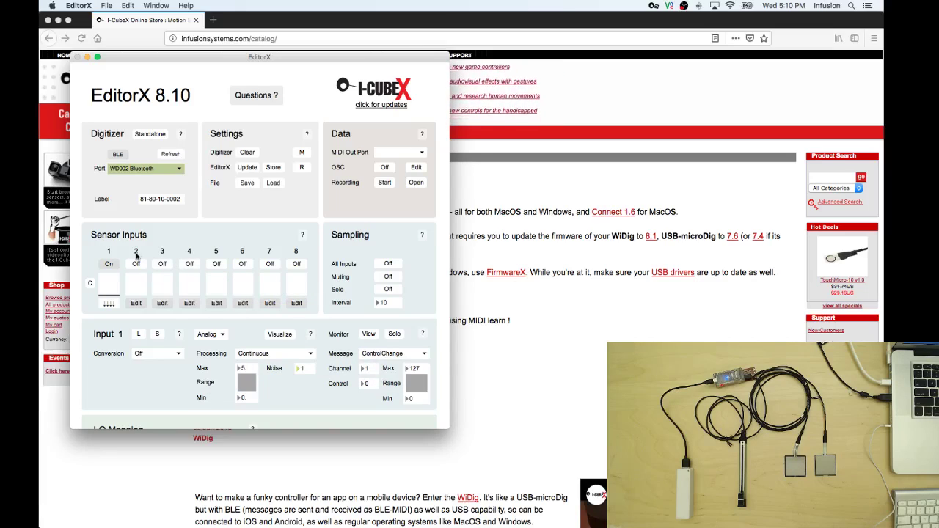
Step: Give sensor input 2 Peak processing, a threshold of about 0.977 and noise 1
click(141, 306)
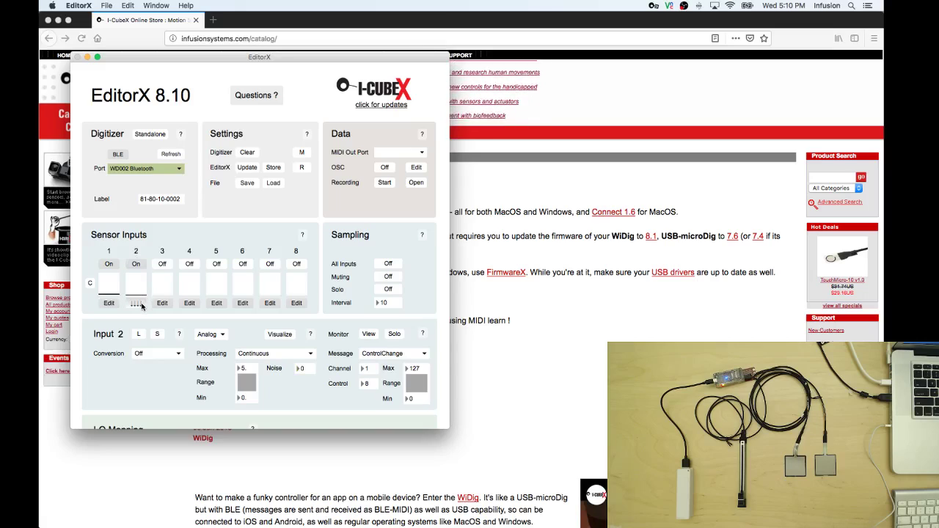
click(273, 354)
click(249, 364)
click(270, 355)
click(264, 385)
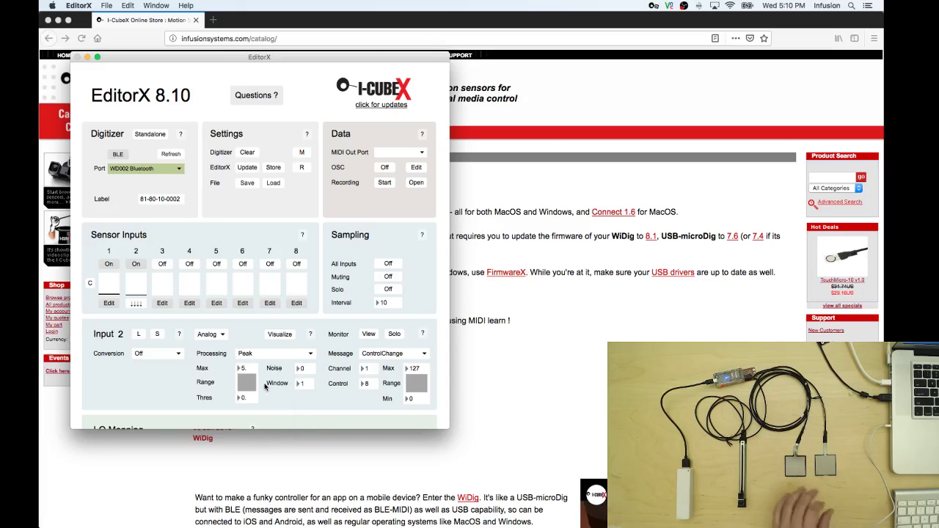
click(273, 356)
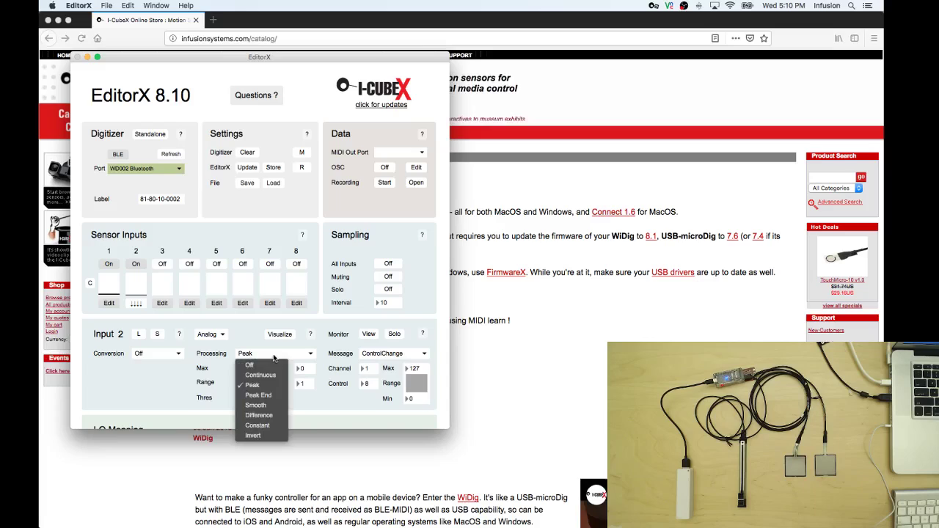
click(263, 396)
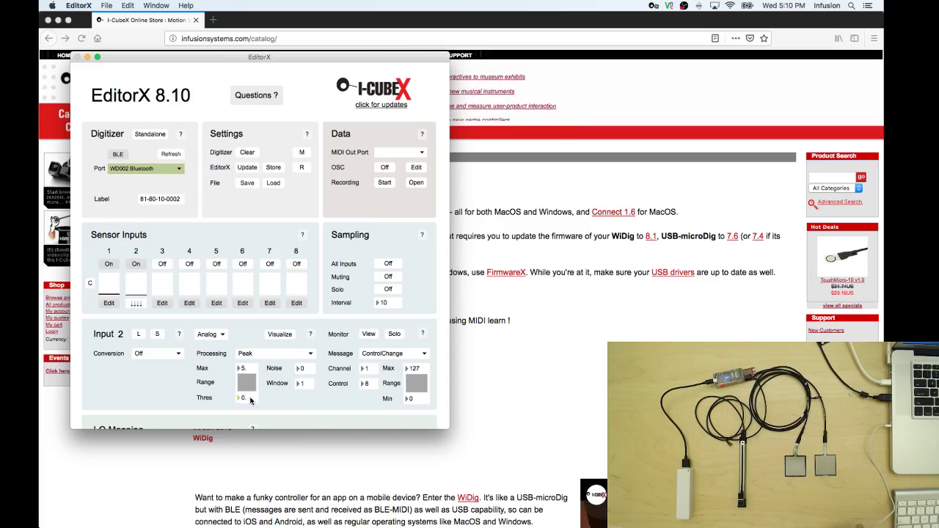
text(0.35)
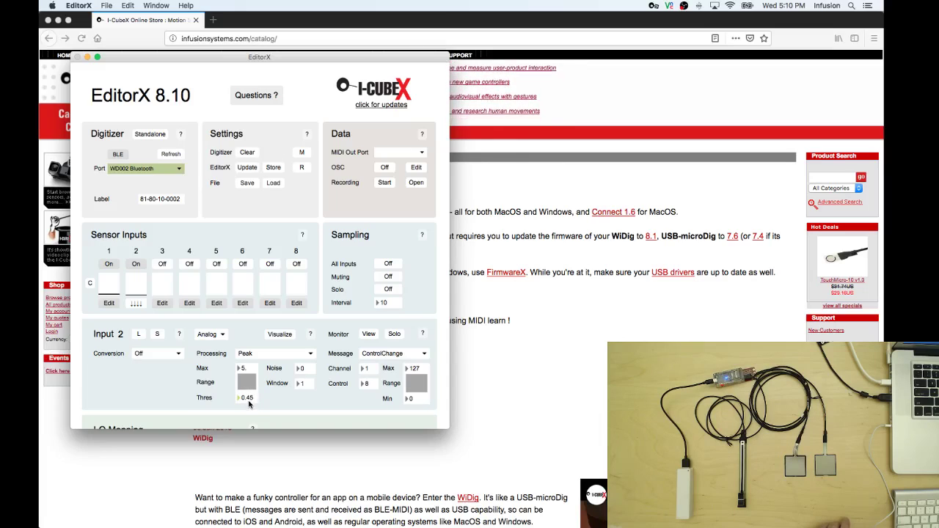
drag(248, 402, 248, 370)
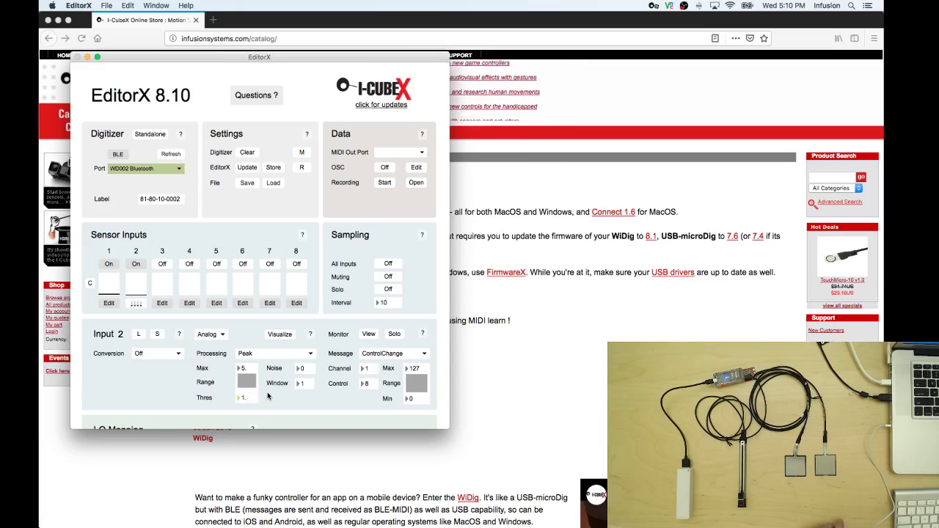
drag(299, 374, 300, 370)
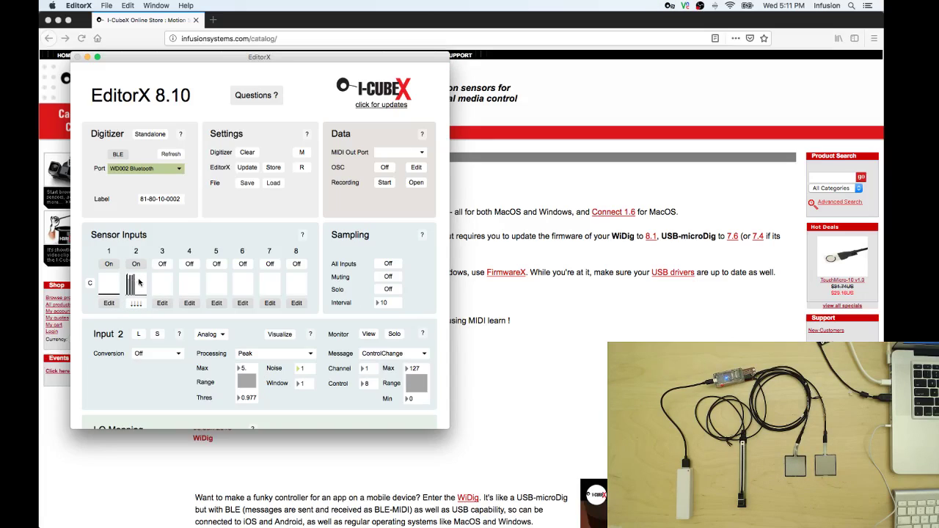
Step: Turn on sensor input 3 and switch its processing to Peak
click(163, 265)
click(162, 303)
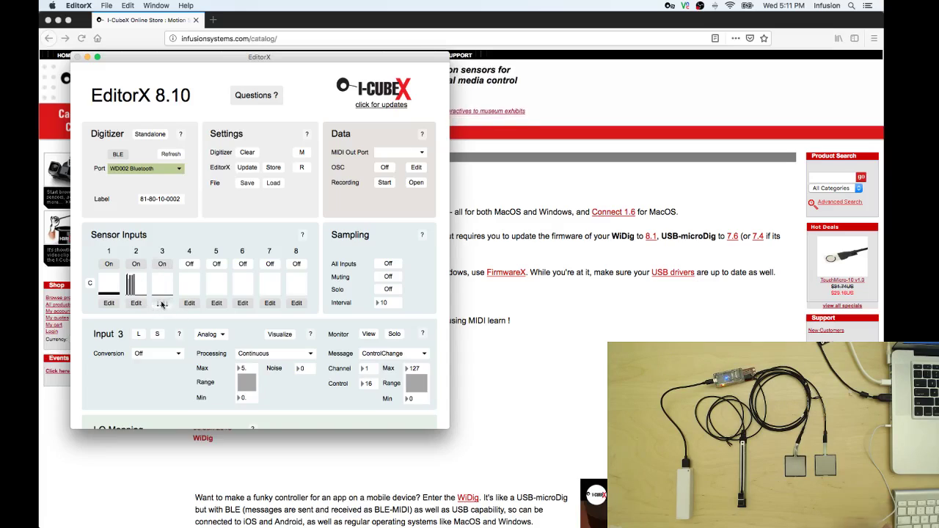
click(270, 352)
click(269, 365)
click(272, 356)
click(268, 385)
click(272, 357)
click(271, 396)
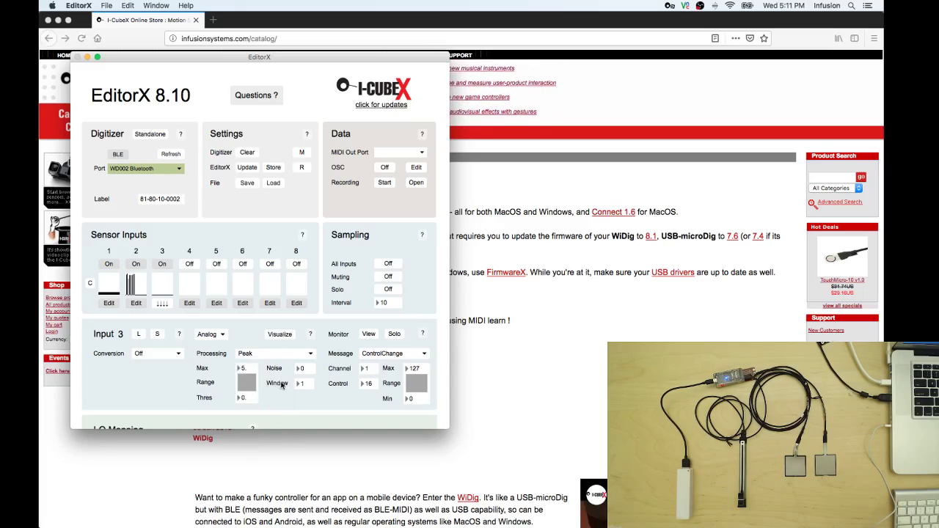
Step: Set input 3's noise to 1 and threshold to 0.977, then verify its output in the MIDI Monitor
drag(297, 373, 297, 369)
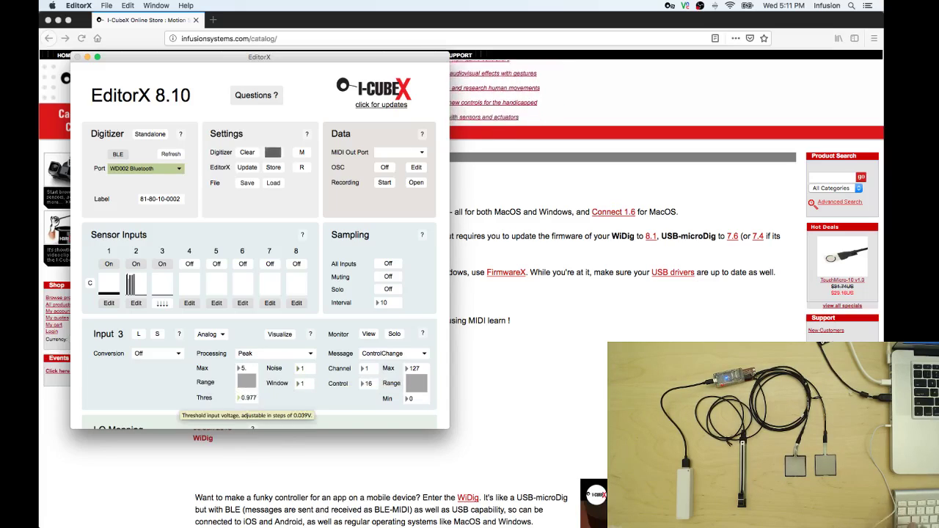
drag(241, 399, 254, 381)
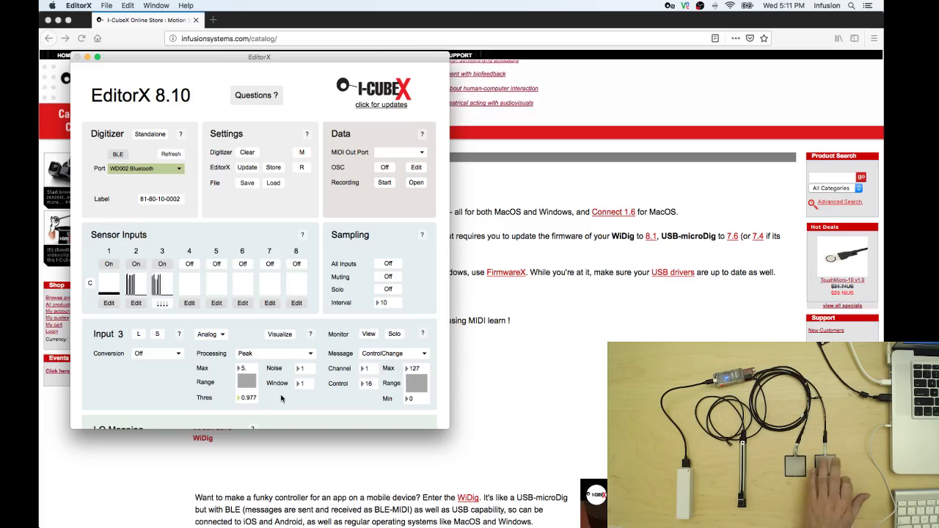
click(369, 334)
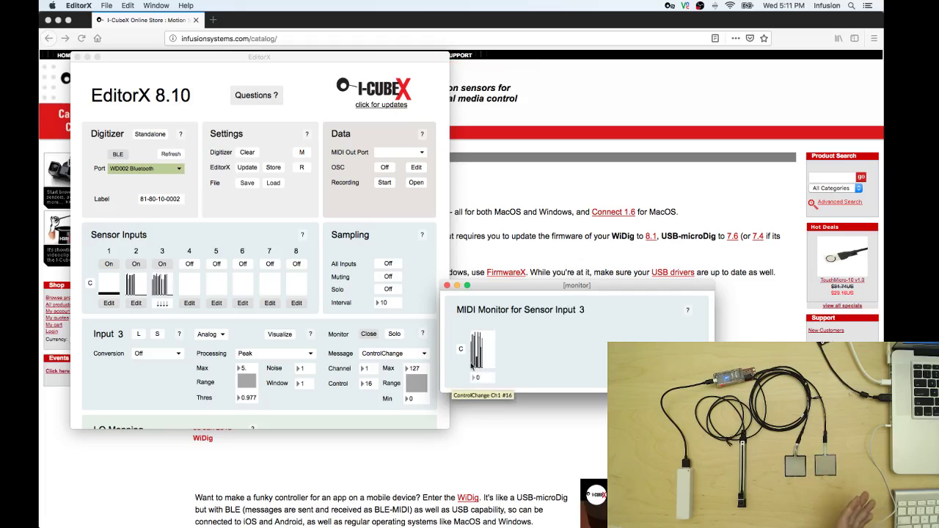
click(447, 285)
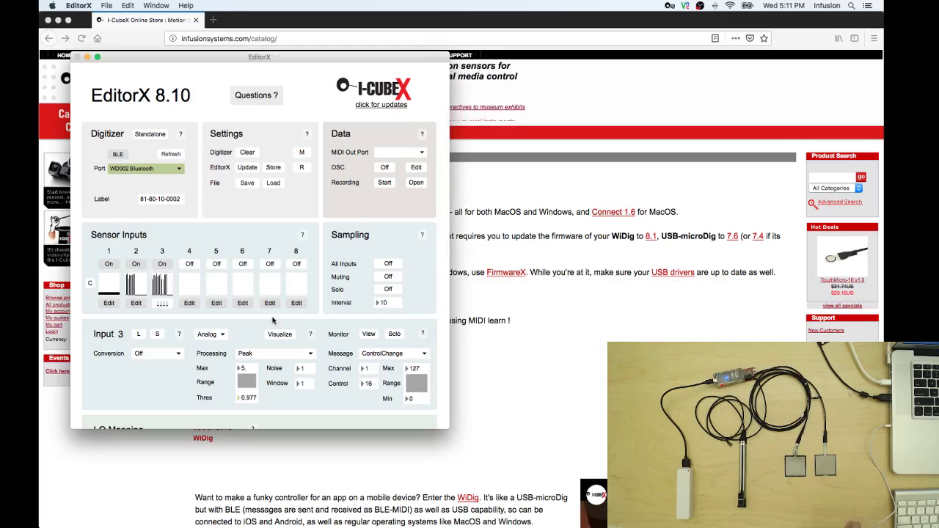
Step: Keep sensor input 1 sending ControlChange messages, now on controller 7 for volume
click(110, 305)
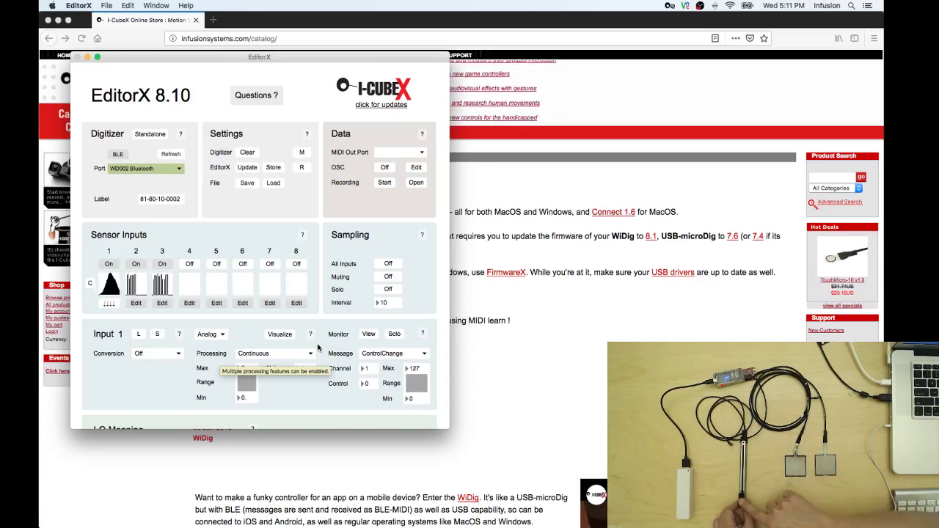
click(424, 354)
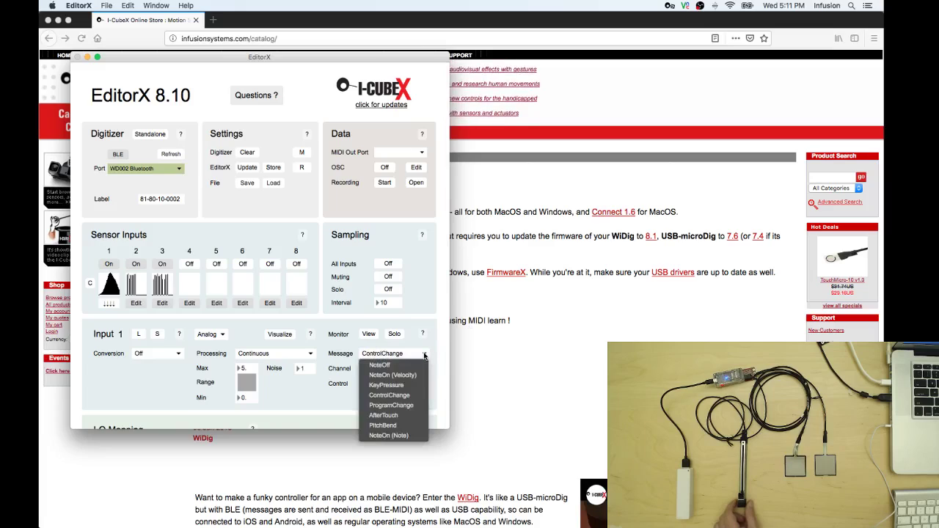
click(407, 396)
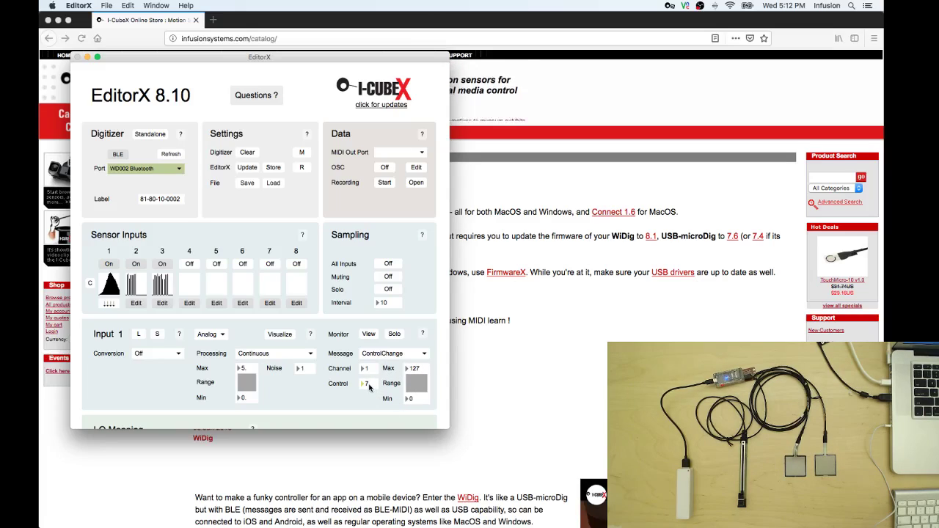
Step: Make sensor input 2 send NoteOn note 36 (Min/Max 36) at velocity 125, checked in the MIDI monitor
click(137, 303)
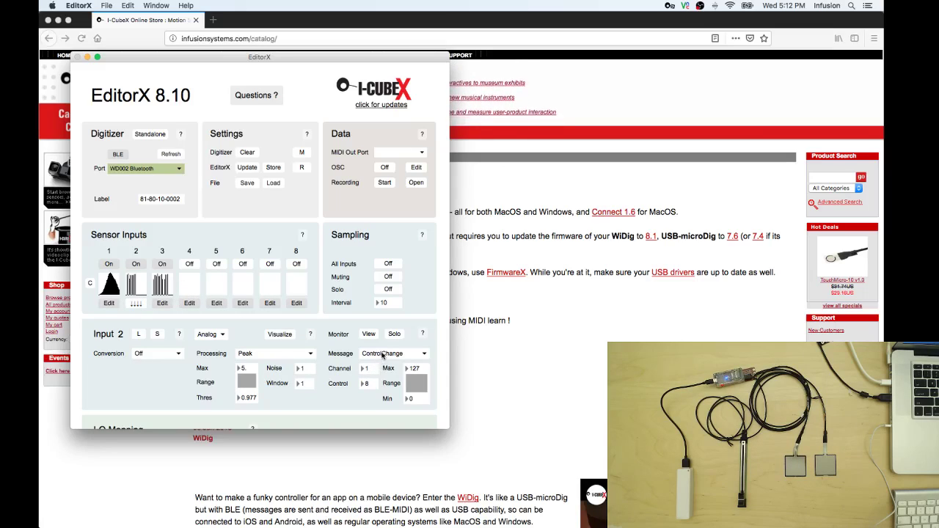
click(383, 358)
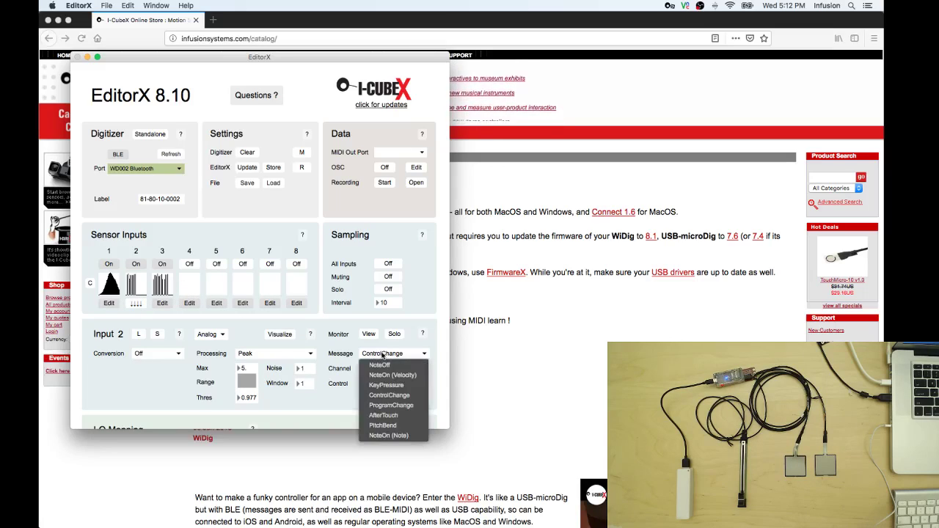
click(401, 436)
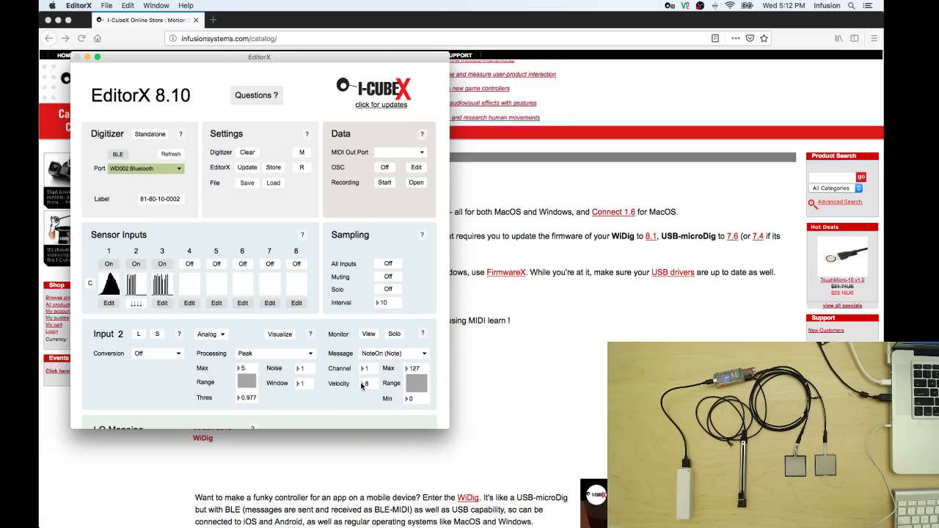
click(365, 383)
text(125)
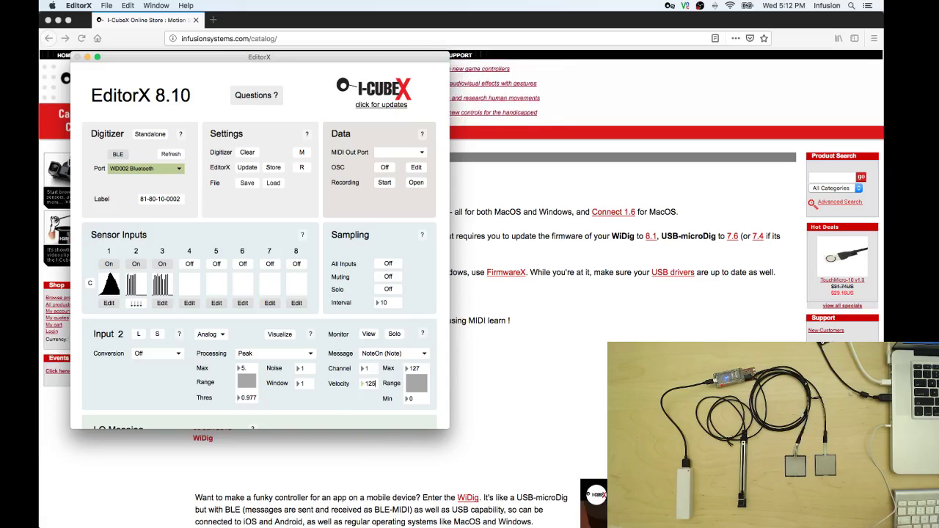
click(409, 400)
text(36)
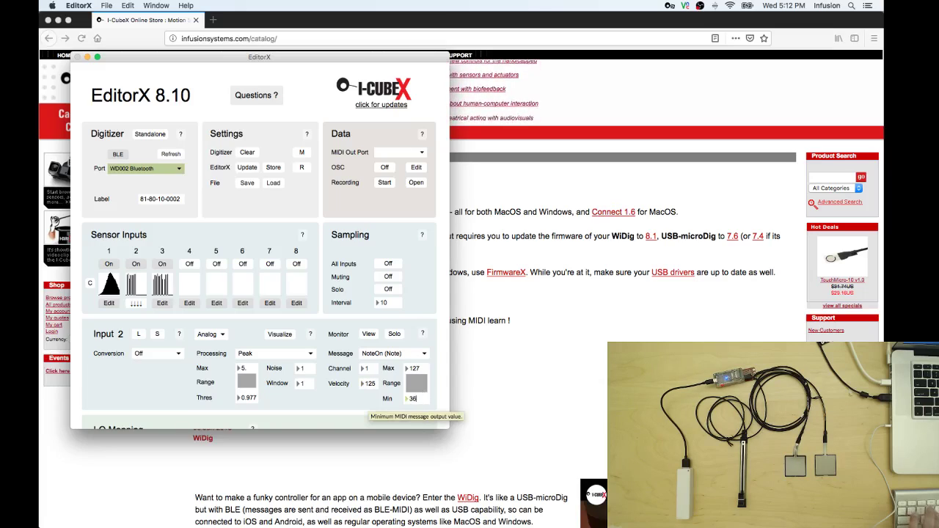
click(408, 370)
text(36)
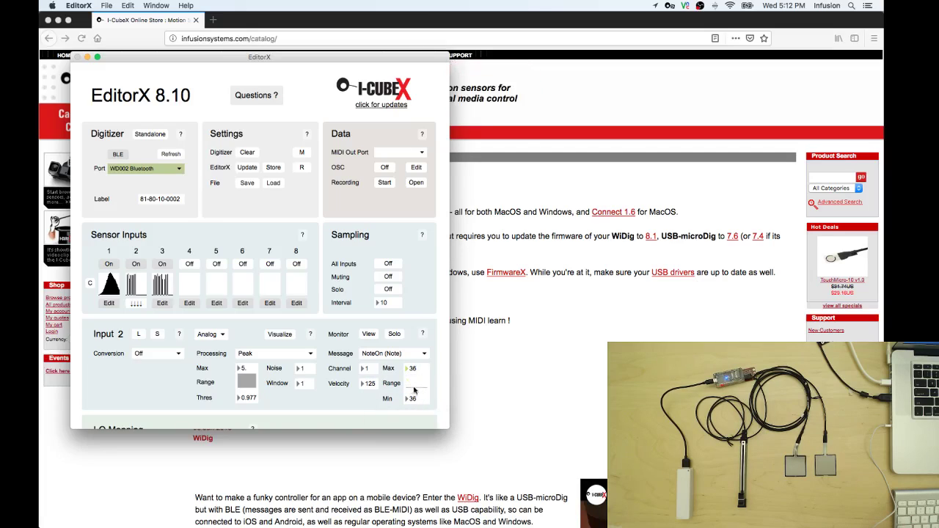
click(371, 333)
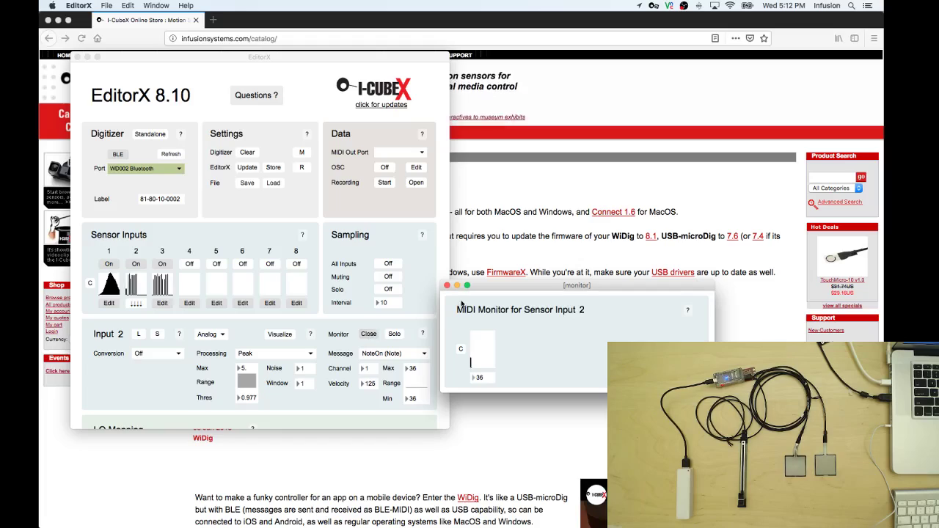
click(447, 285)
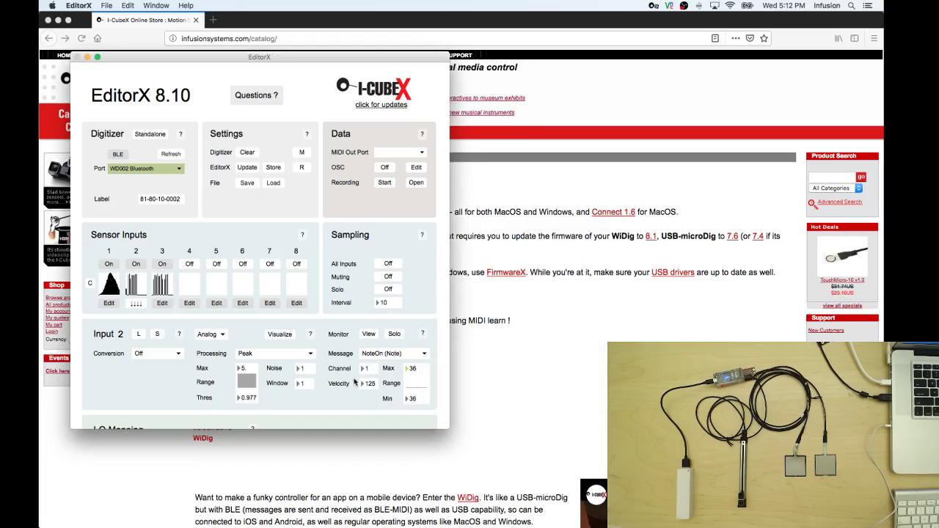
Step: Make sensor input 3 send NoteOn note 38 (Min and Max 38) at velocity 125
click(162, 303)
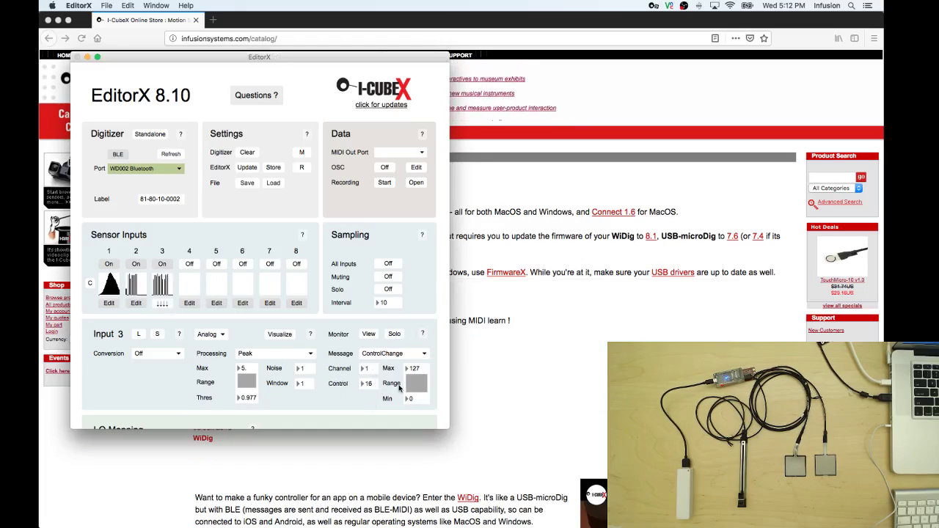
drag(365, 387, 365, 307)
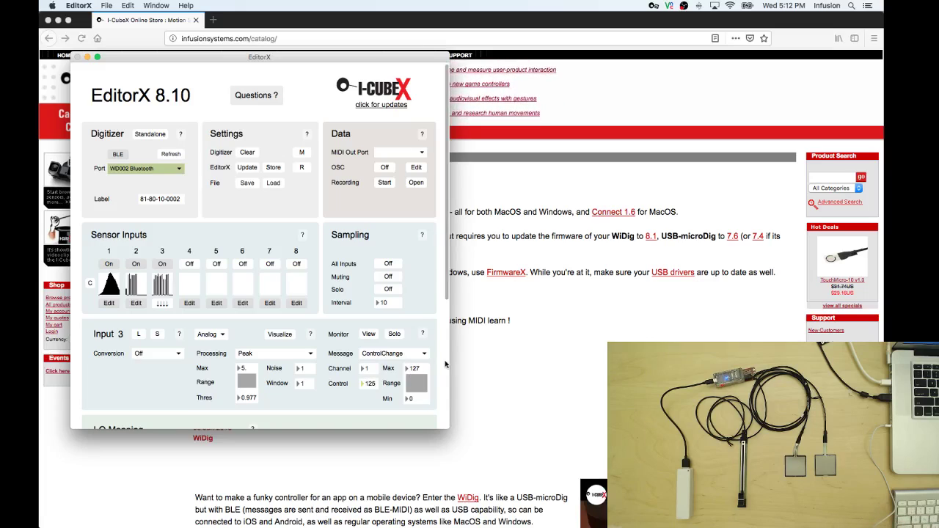
click(402, 355)
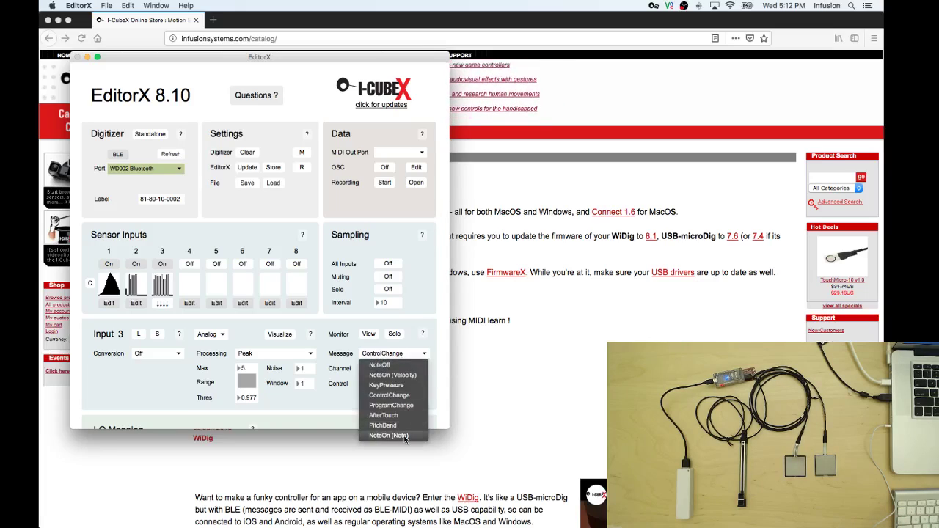
click(407, 436)
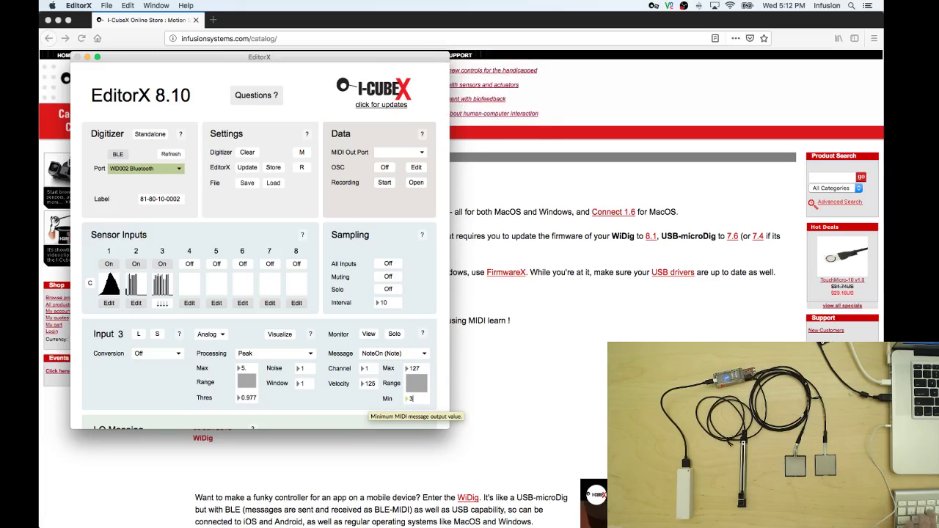
drag(407, 400, 436, 400)
click(411, 368)
text(38)
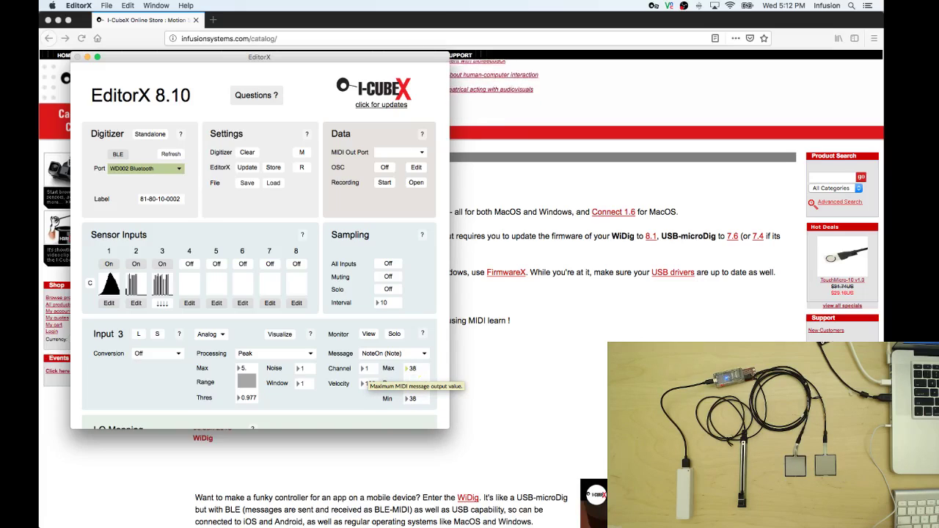
key(Return)
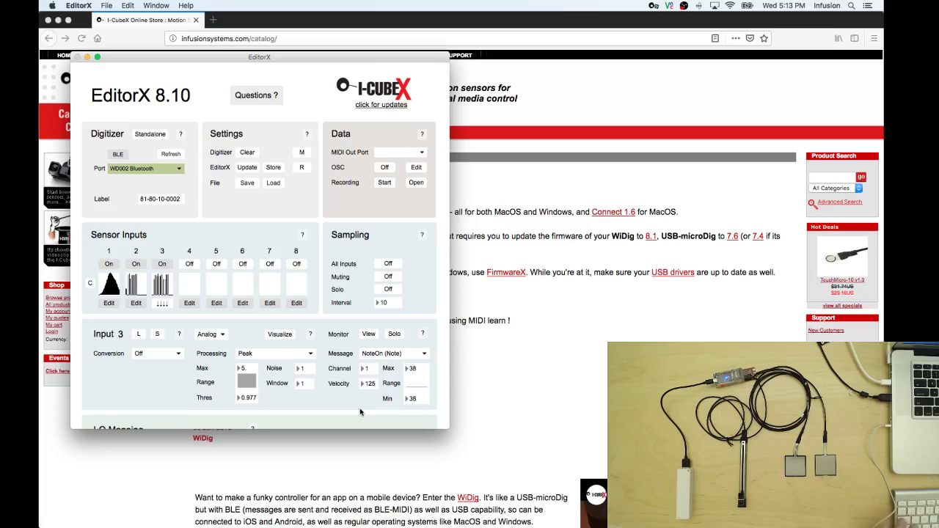
Step: Switch to GarageBand's untitled project with the SoCal Drum Kit track
key(super+Tab)
key(super+Tab)
key(super+Tab)
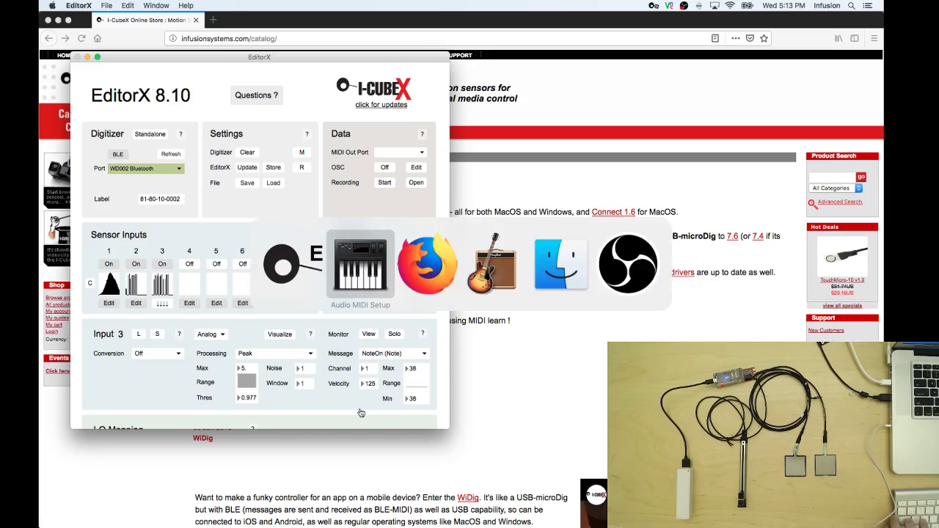